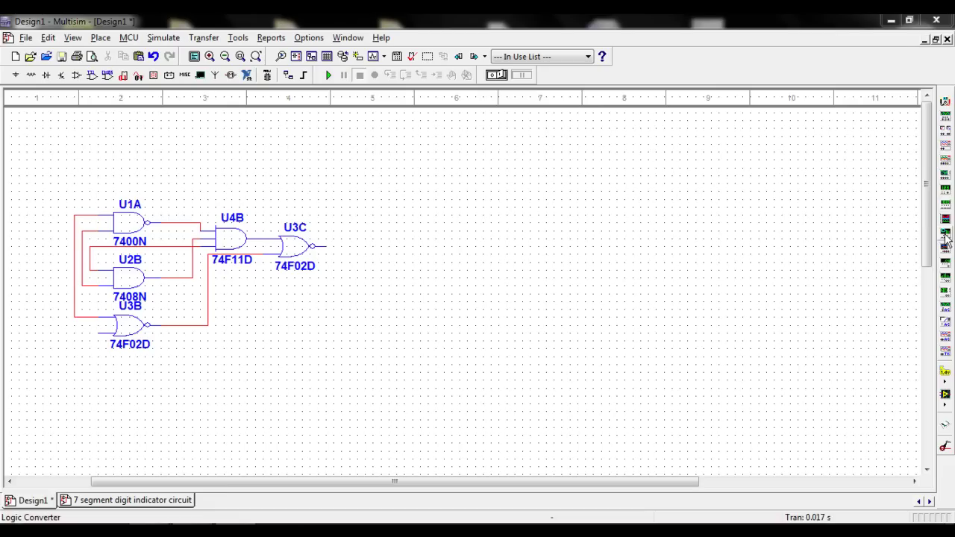
Step: Place a Logic Converter instrument, XLC1, on the schematic beside the existing gate circuit
left_click(943, 234)
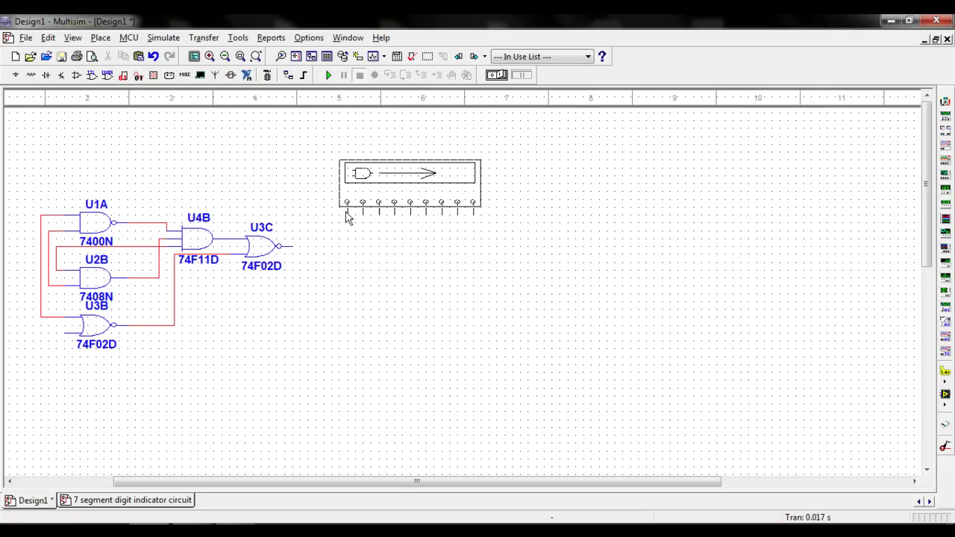
left_click(353, 214)
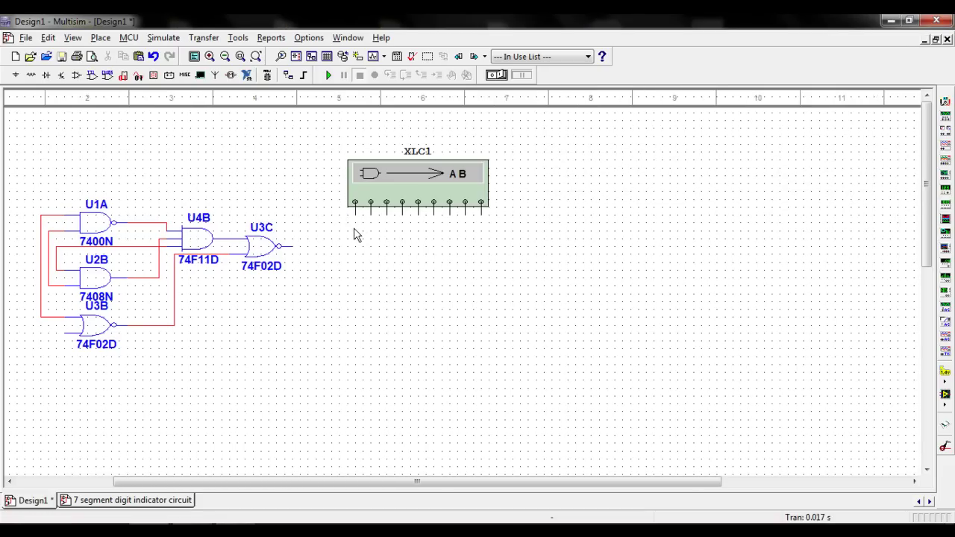
Step: Open XLC1's panel and enable inputs A, B and C for an 8-row truth table
double_click(412, 186)
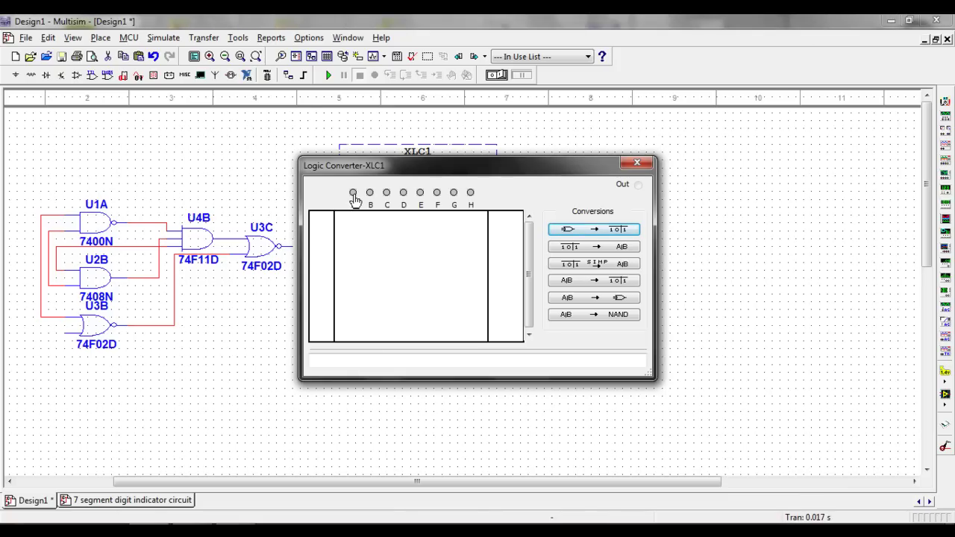
left_click(353, 193)
left_click(370, 193)
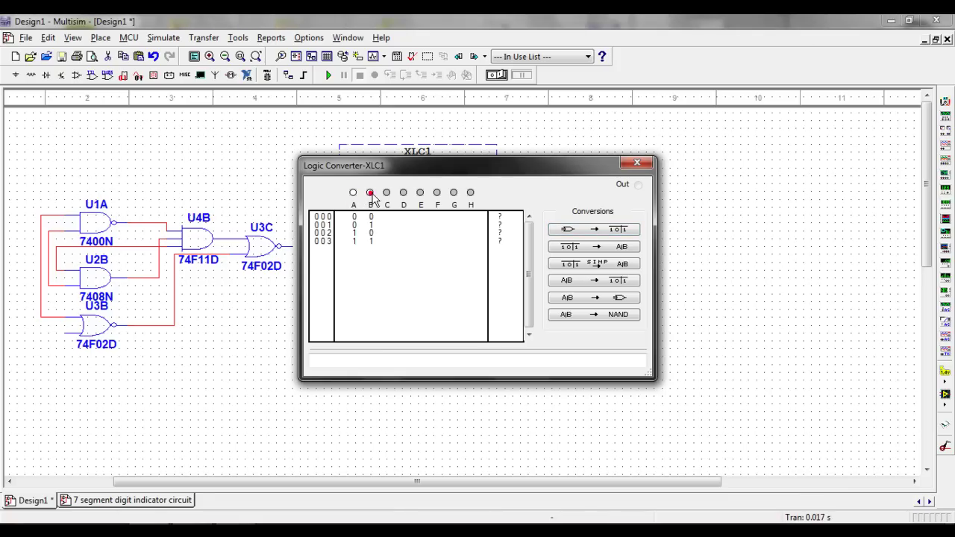
left_click(386, 193)
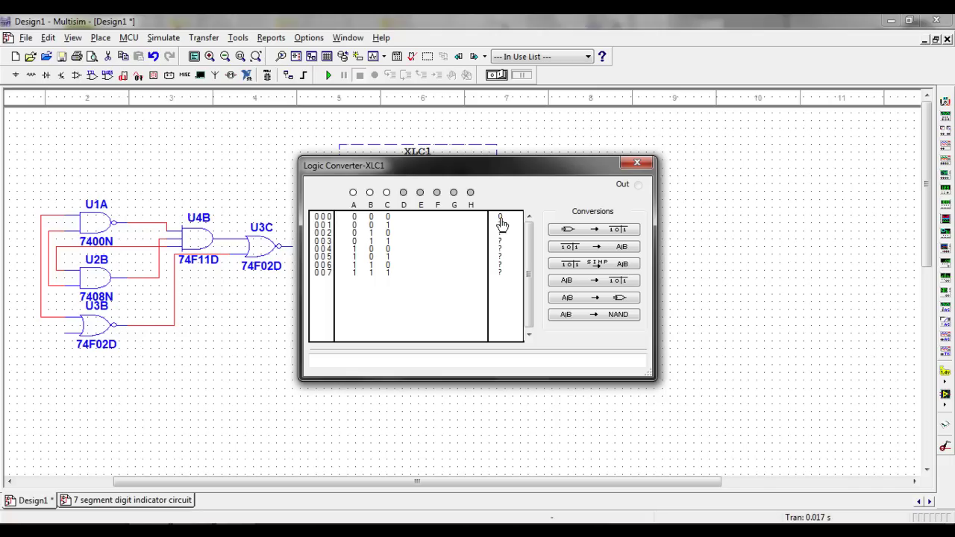
Step: Set the truth table outputs for rows 000–111 to X, 1, 0, 1, 0, 0, 1, X
left_click(499, 218)
left_click(500, 219)
left_click(500, 223)
left_click(500, 232)
left_click(500, 241)
left_click(500, 241)
left_click(499, 257)
left_click(500, 264)
left_click(499, 264)
left_click(500, 272)
left_click(500, 248)
Step: Convert the truth table to an expression, simplify it to A'C+AB, and close the converter
left_click(573, 247)
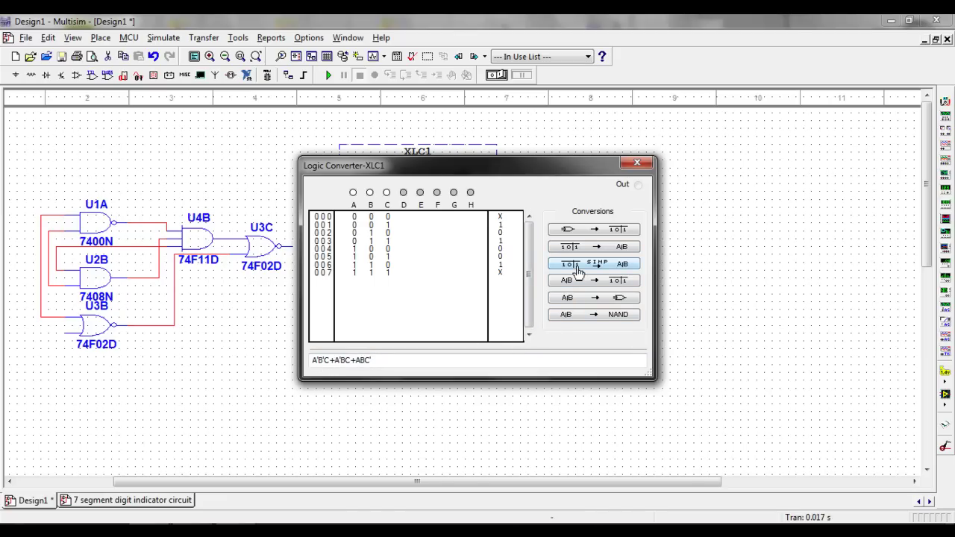
left_click(577, 267)
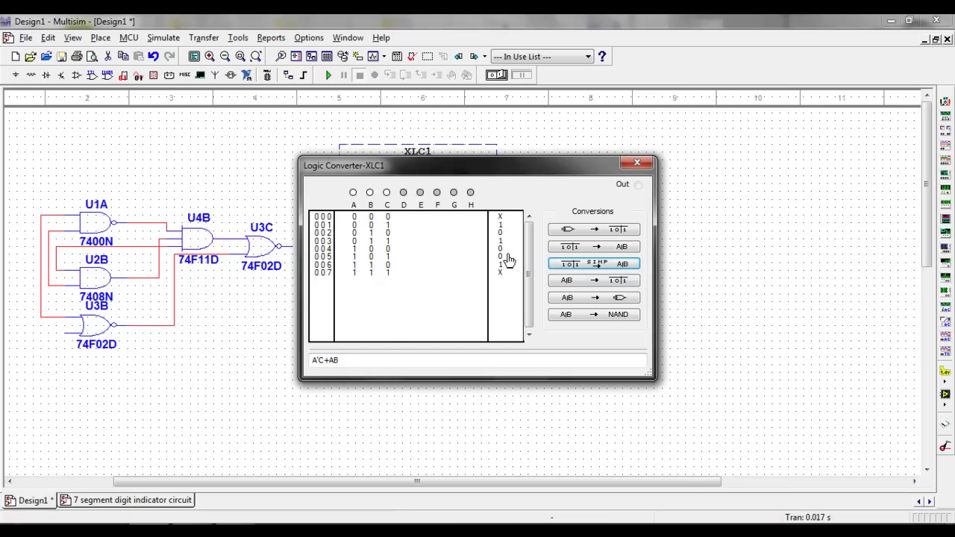
left_click(639, 165)
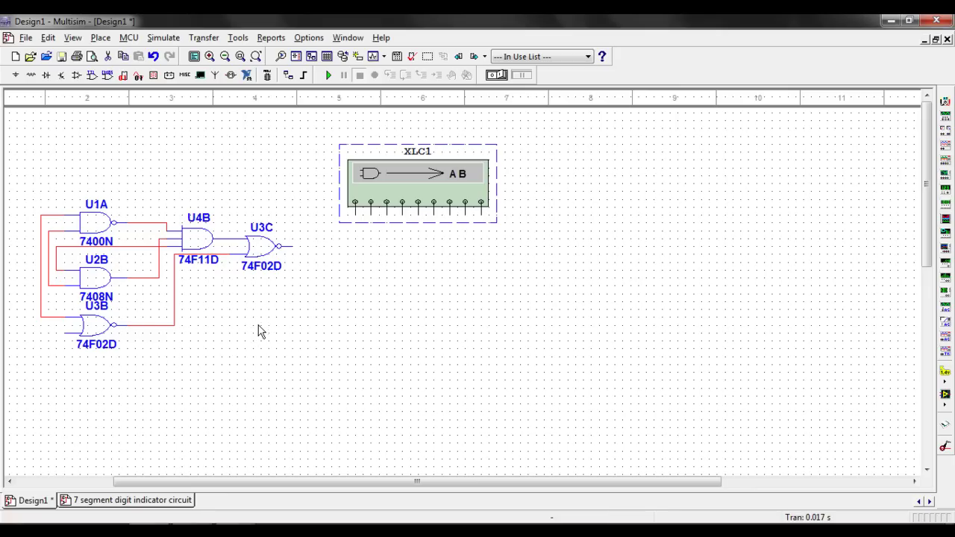
Step: Select gates U1A–U3C with their wires and move the group to the lower right
left_click(290, 364)
left_click_drag(78, 248, 21, 200)
left_click_drag(110, 270, 583, 274)
left_click(475, 285)
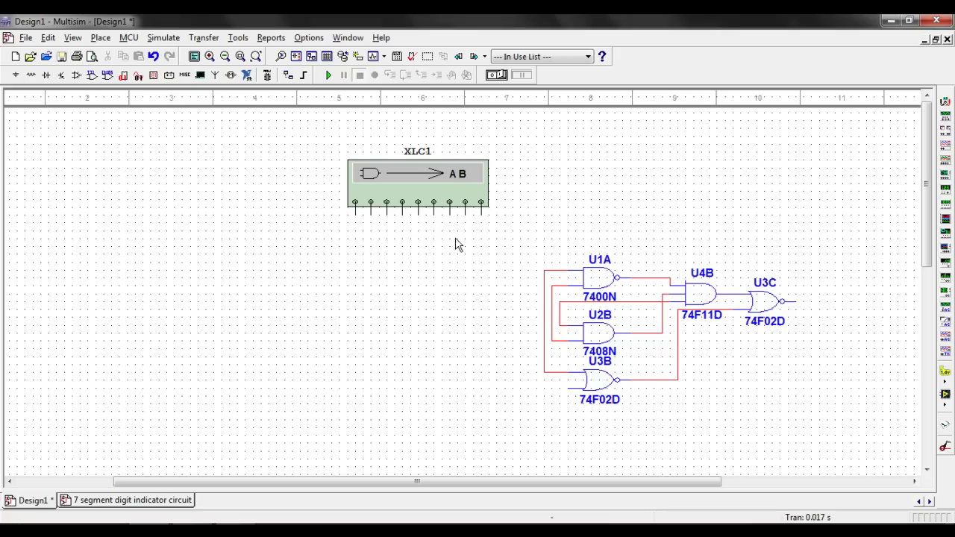
Step: Wire XLC1's A–D inputs into the gate circuit and U3C's output to XLC1's Out terminal
left_click(354, 215)
left_click(543, 314)
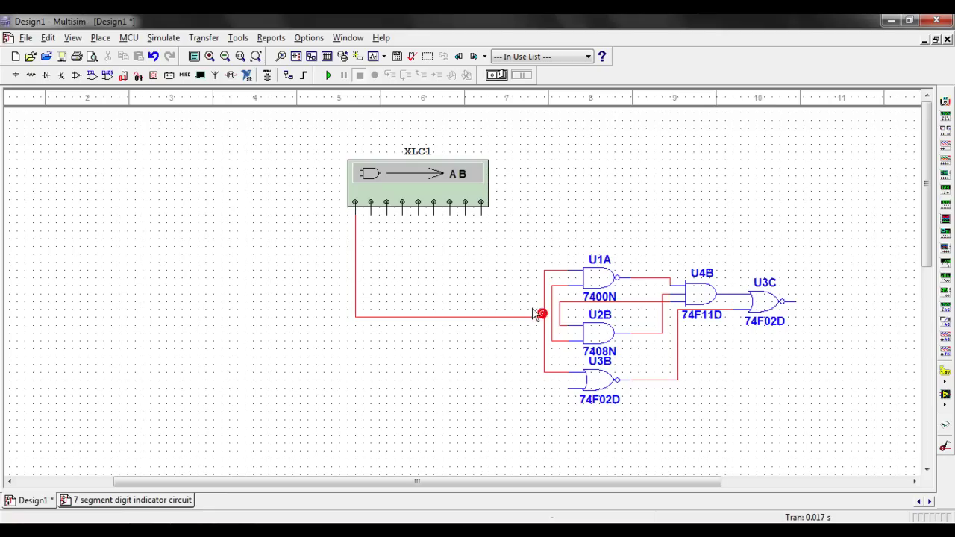
left_click(372, 208)
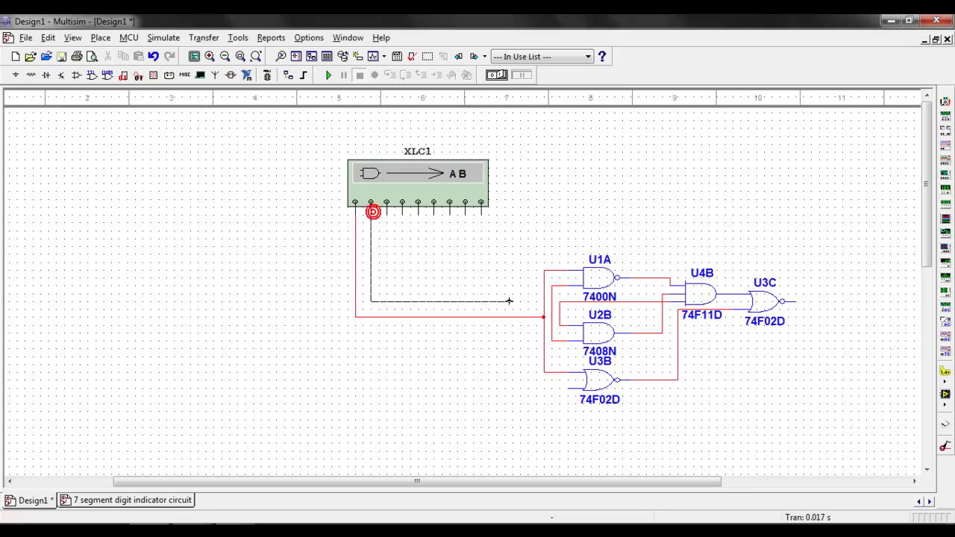
left_click(551, 307)
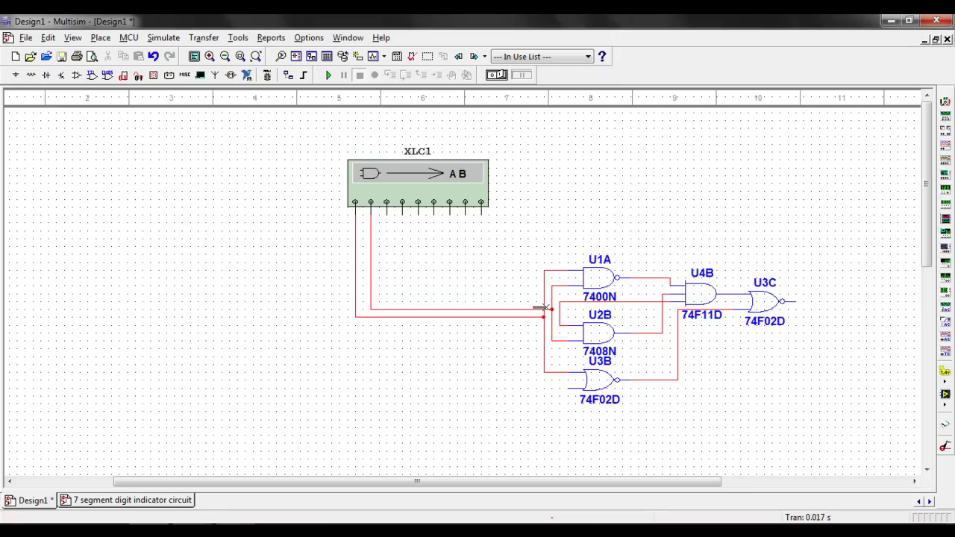
left_click(386, 203)
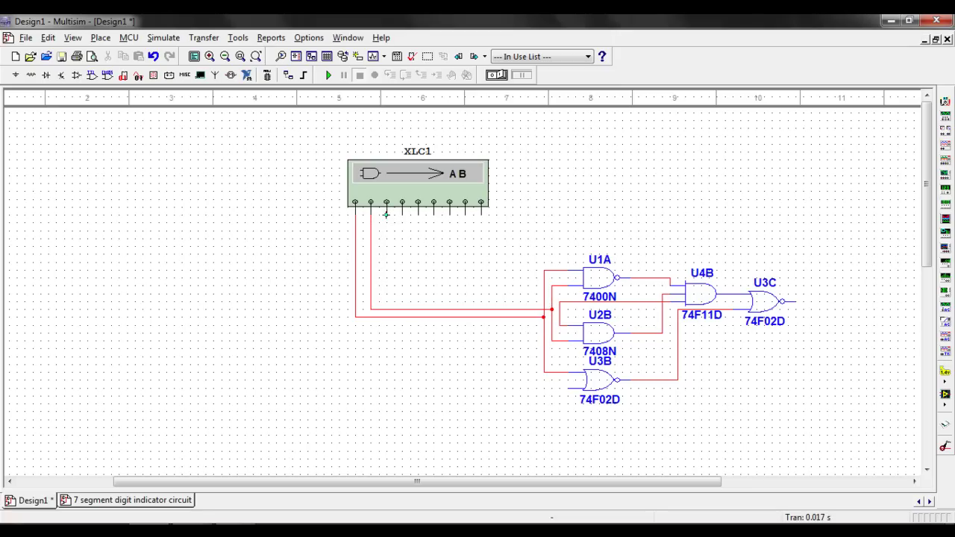
left_click(560, 301)
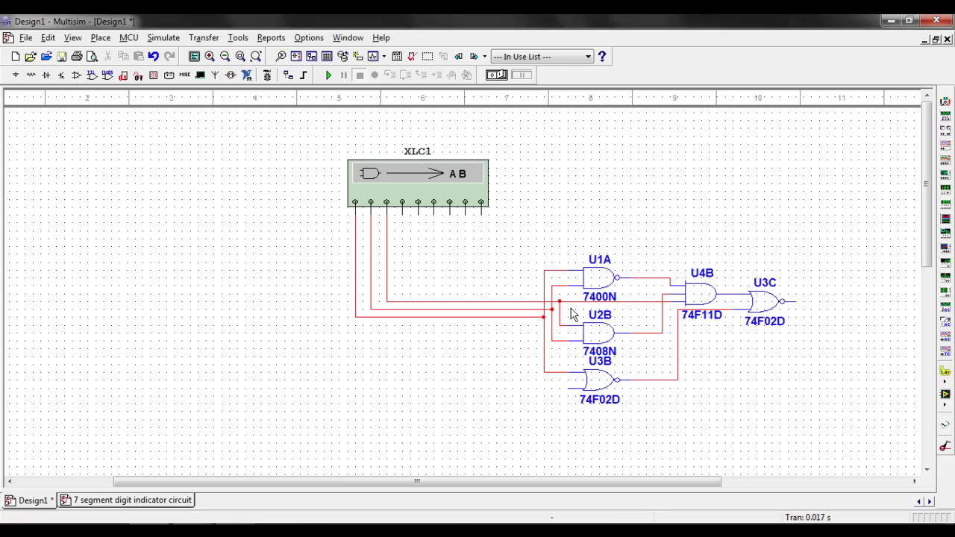
left_click(402, 211)
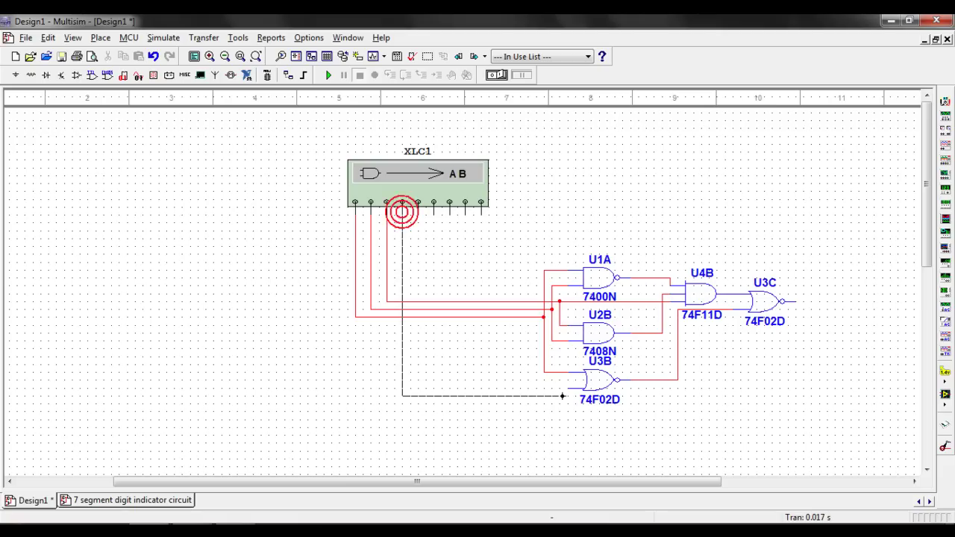
left_click(582, 388)
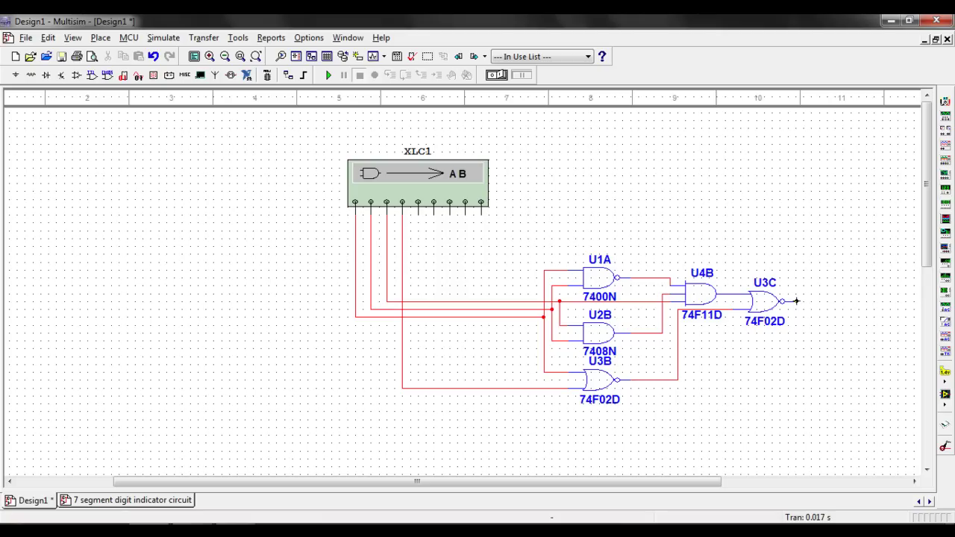
left_click(796, 300)
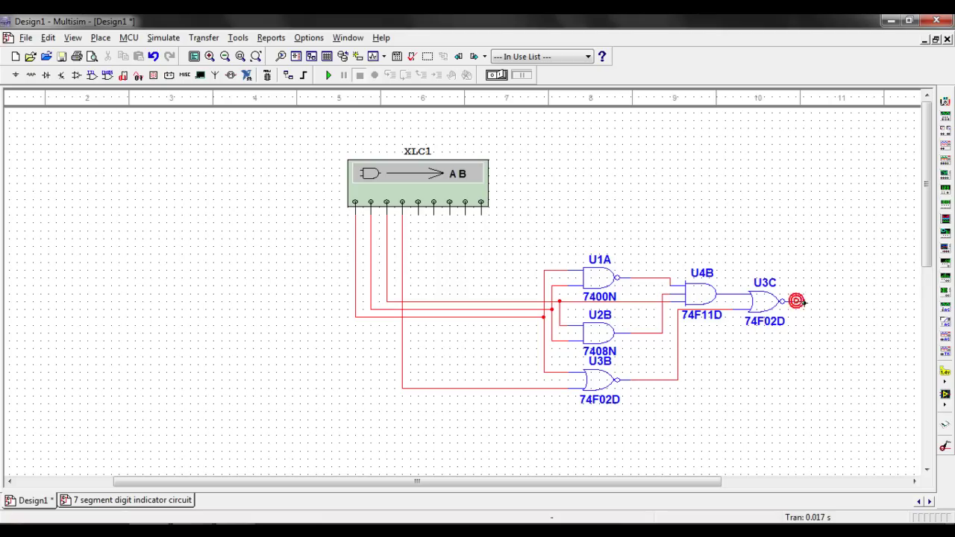
left_click(482, 214)
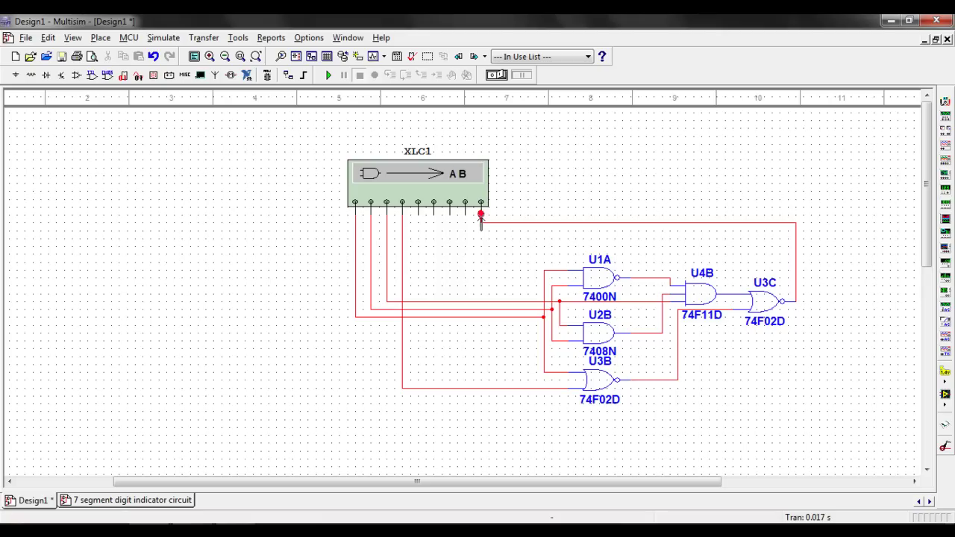
Step: Reopen XLC1 and generate the wired circuit's 16-row truth table for inputs A–D
double_click(438, 188)
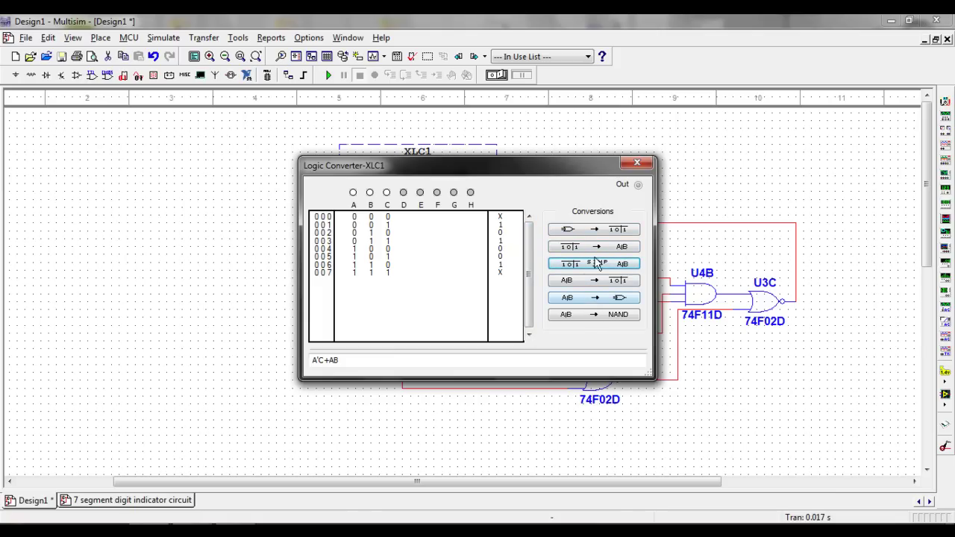
left_click(597, 232)
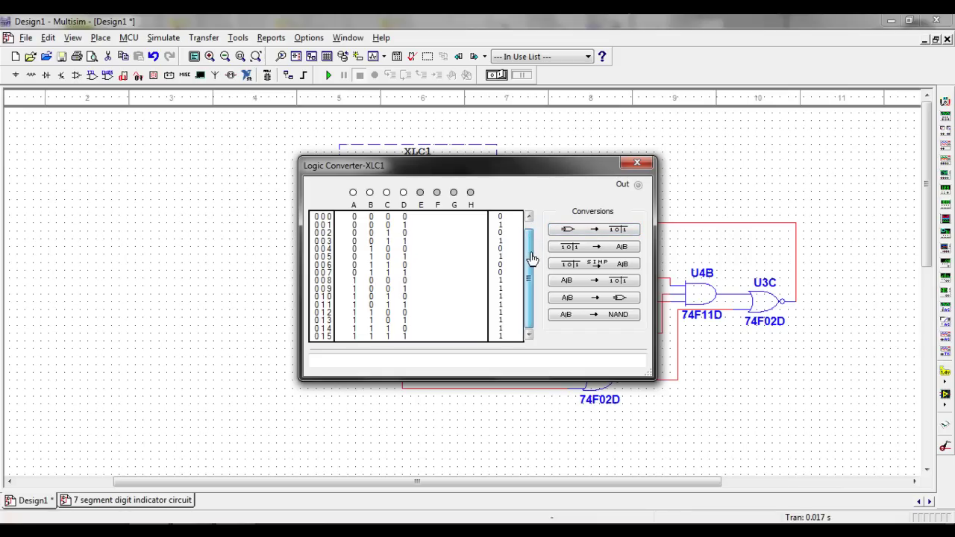
mouse_move(532, 257)
left_mouse_down()
mouse_move(536, 235)
mouse_move(532, 264)
mouse_move(535, 248)
left_mouse_up()
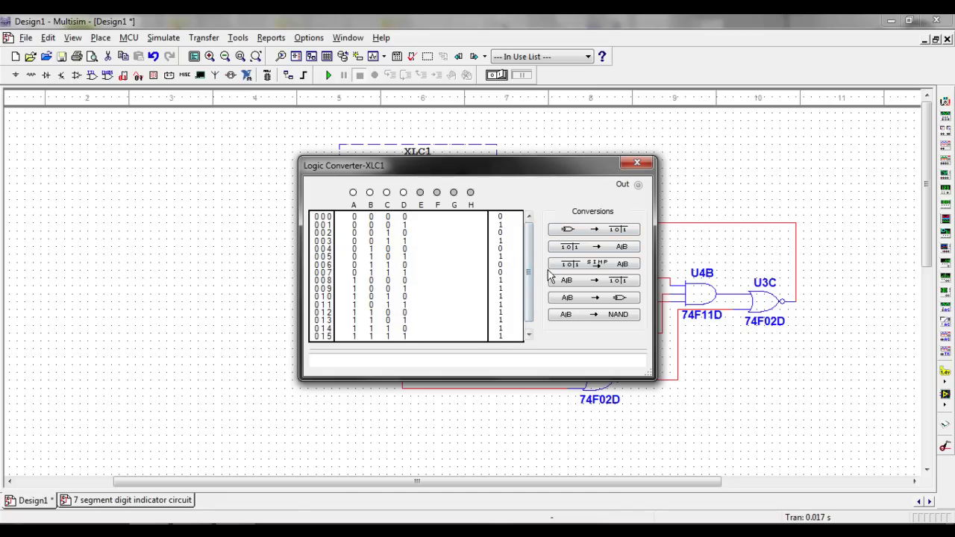
Step: Convert the generated truth table to an expression and simplify it to B'D+C'D+A
left_click(593, 252)
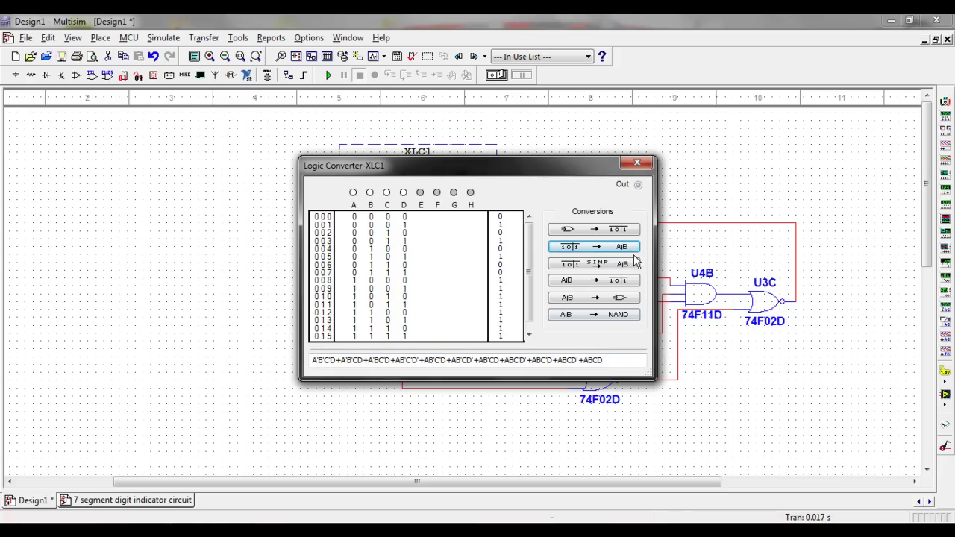
left_click(593, 265)
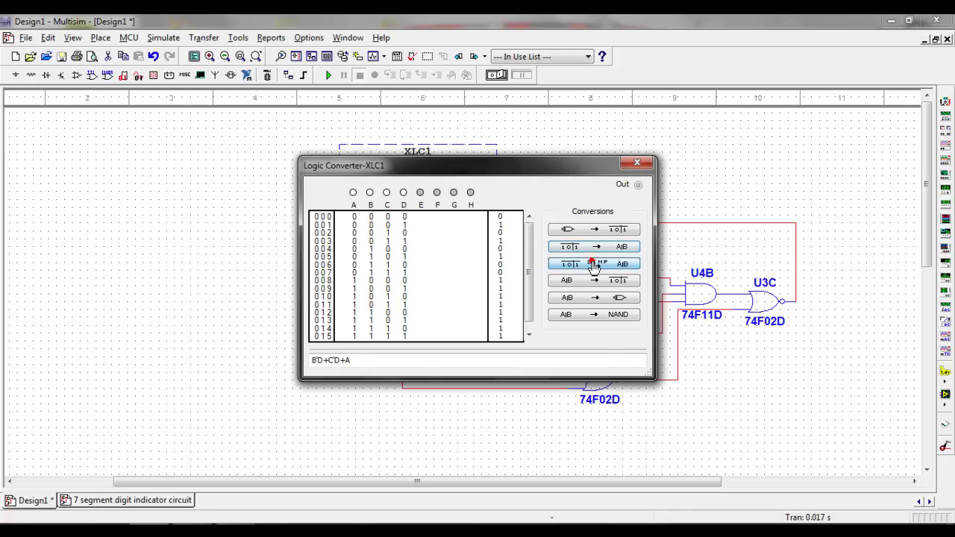
Step: Build a gate circuit from B'D+C'D+A, then reopen XLC1 and scroll its truth table
left_click(598, 302)
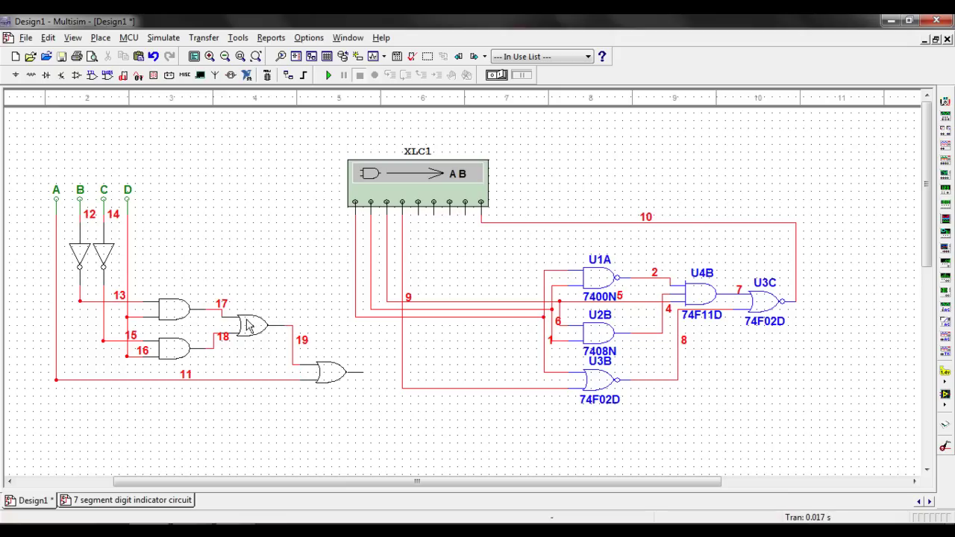
double_click(408, 205)
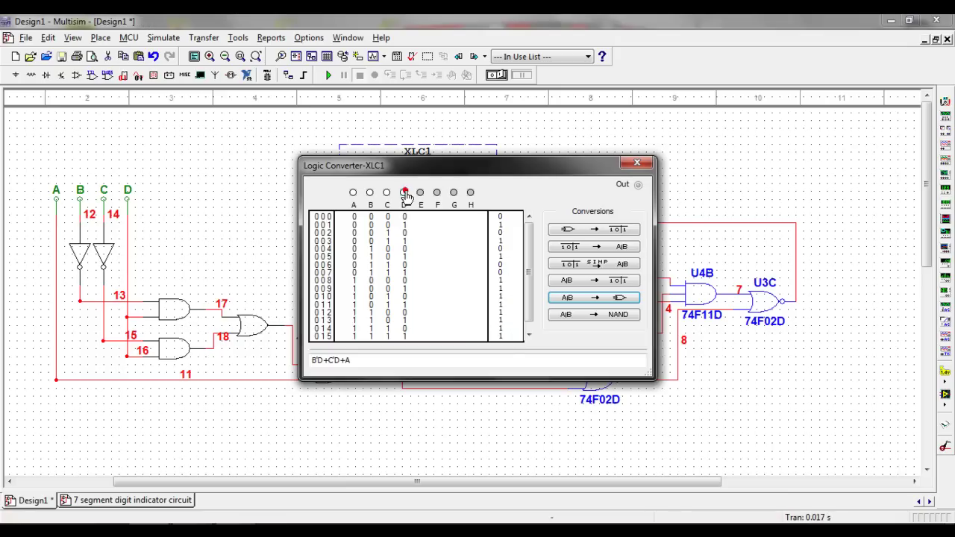
left_click(528, 231)
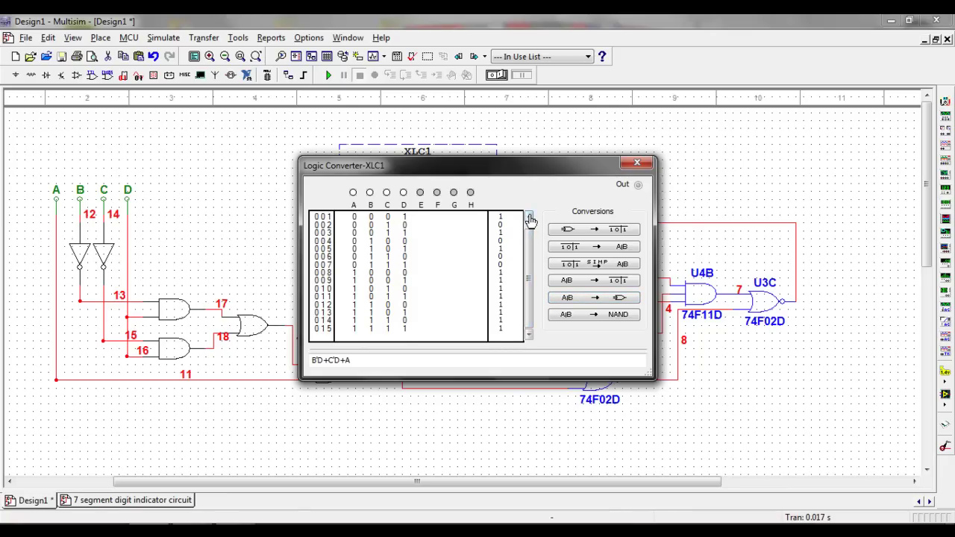
left_click_drag(528, 233, 527, 258)
left_click(528, 216)
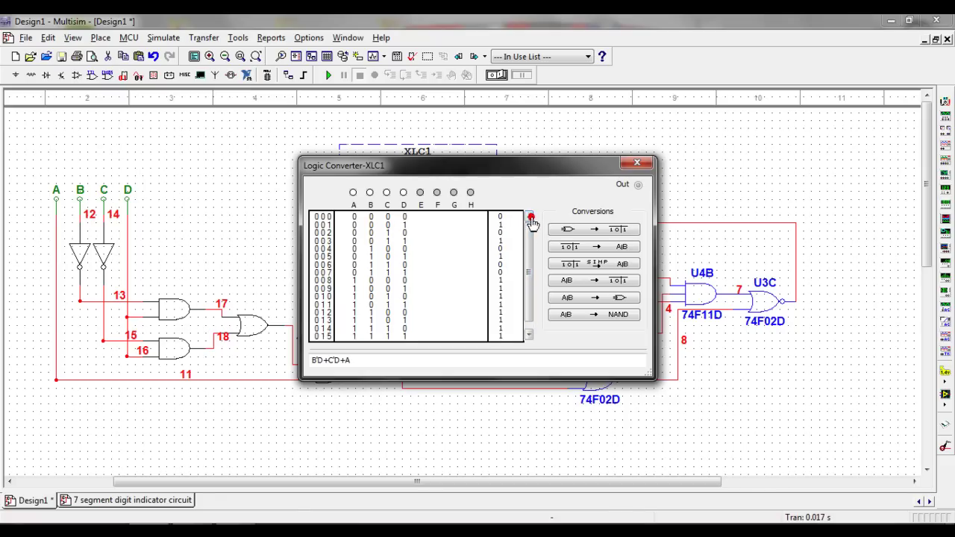